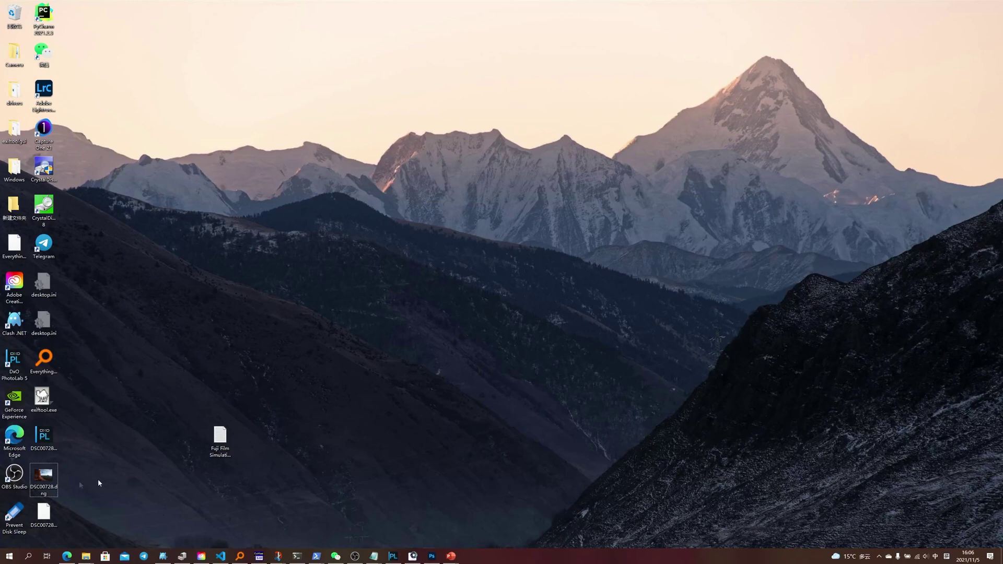
Step: Launch Adobe DNG Converter and select the Desktop as the source folder
{"action": "left_click", "coordinate": [414, 557]}
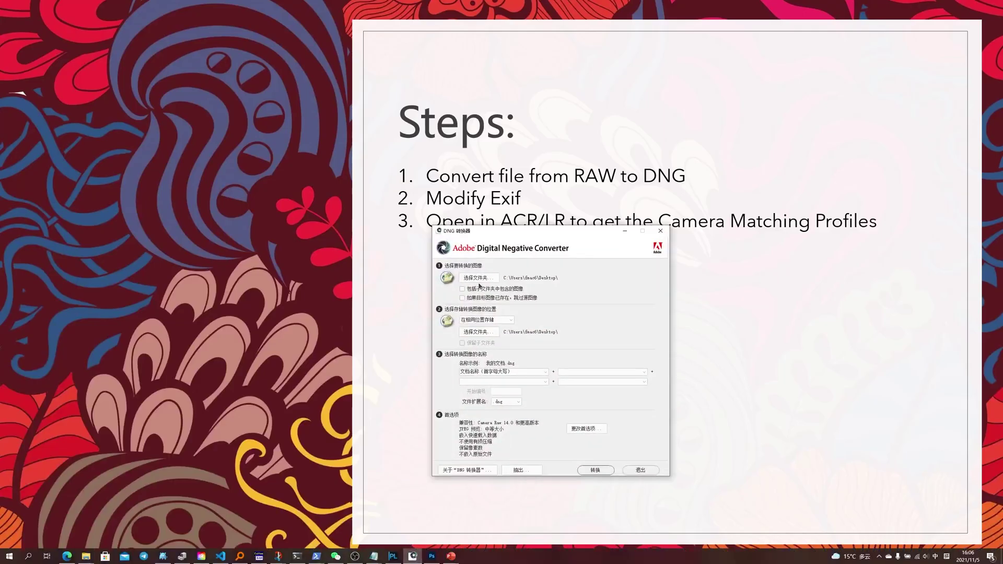
{"action": "left_click", "coordinate": [480, 280]}
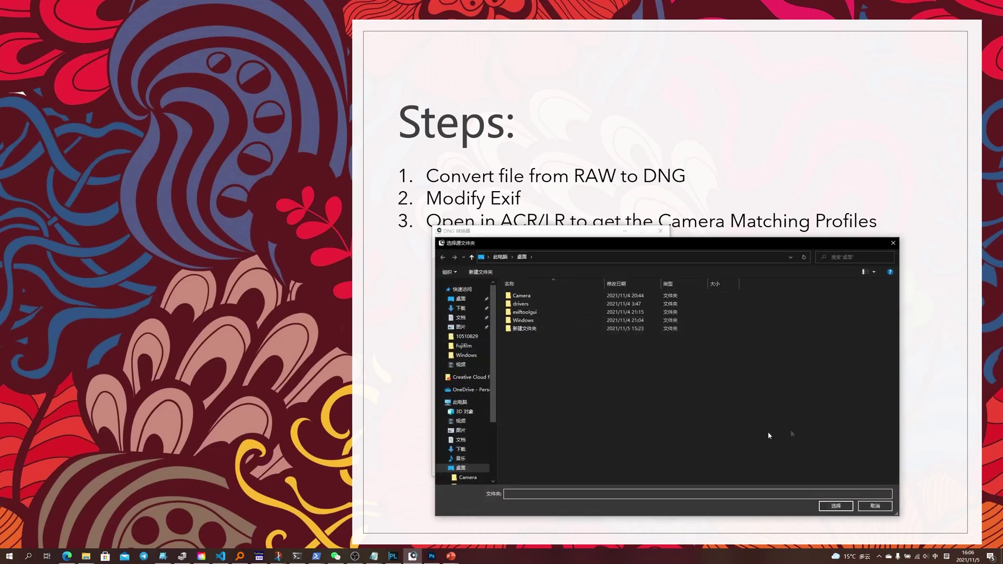
{"action": "left_click", "coordinate": [842, 507]}
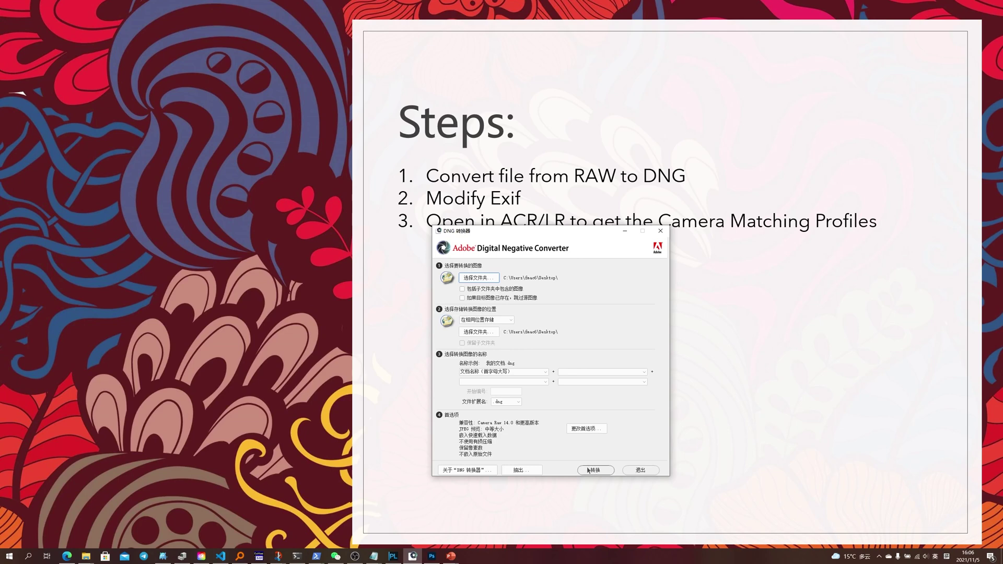
Step: Accept the conversion preferences and convert both DSC00728 files to DSC00728_1.dng and DSC00728_2.dng
{"action": "left_click", "coordinate": [587, 428]}
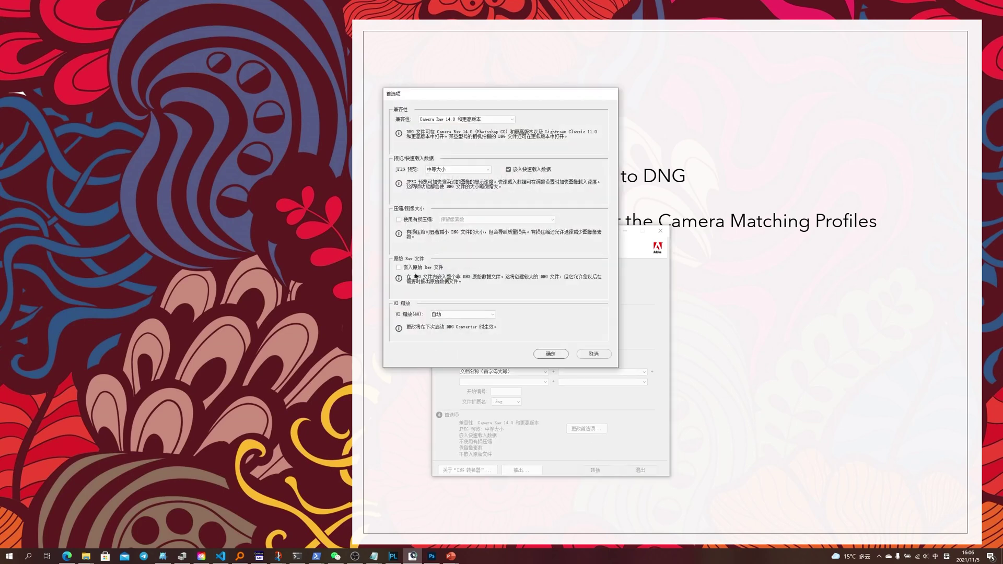
{"action": "left_click_drag", "start_coordinate": [402, 92], "coordinate": [420, 179]}
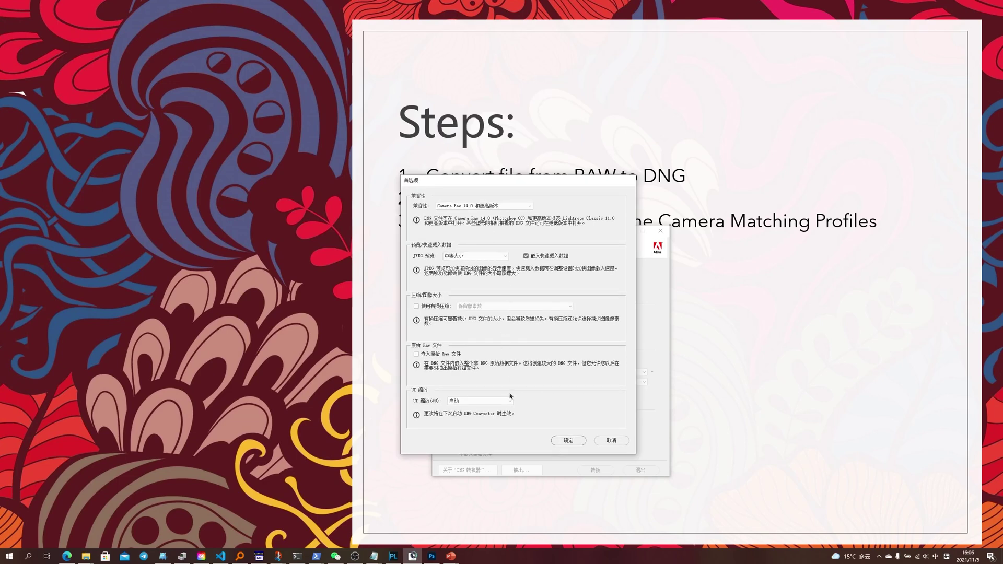
{"action": "left_click", "coordinate": [571, 441]}
{"action": "left_click", "coordinate": [596, 471]}
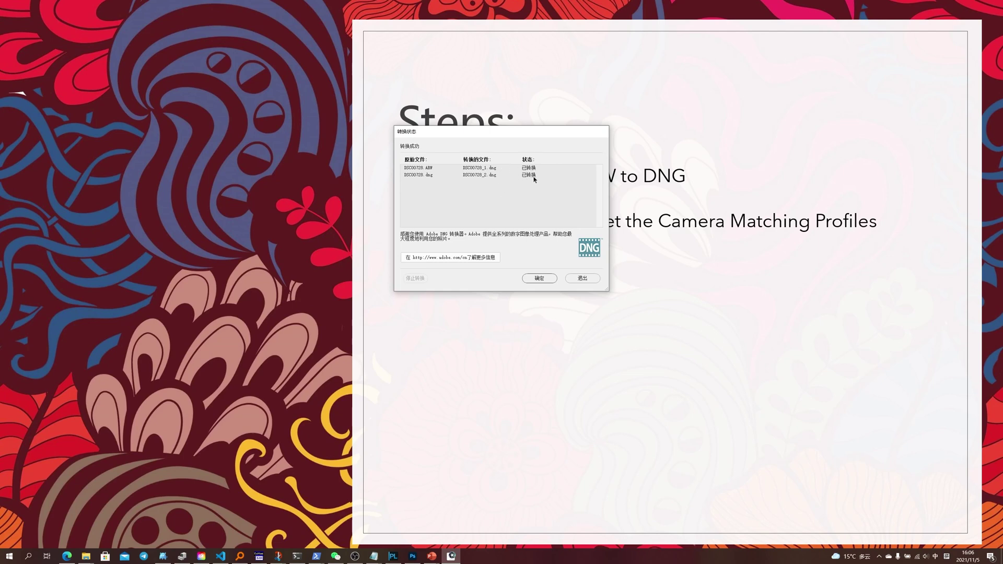
{"action": "left_click", "coordinate": [538, 279]}
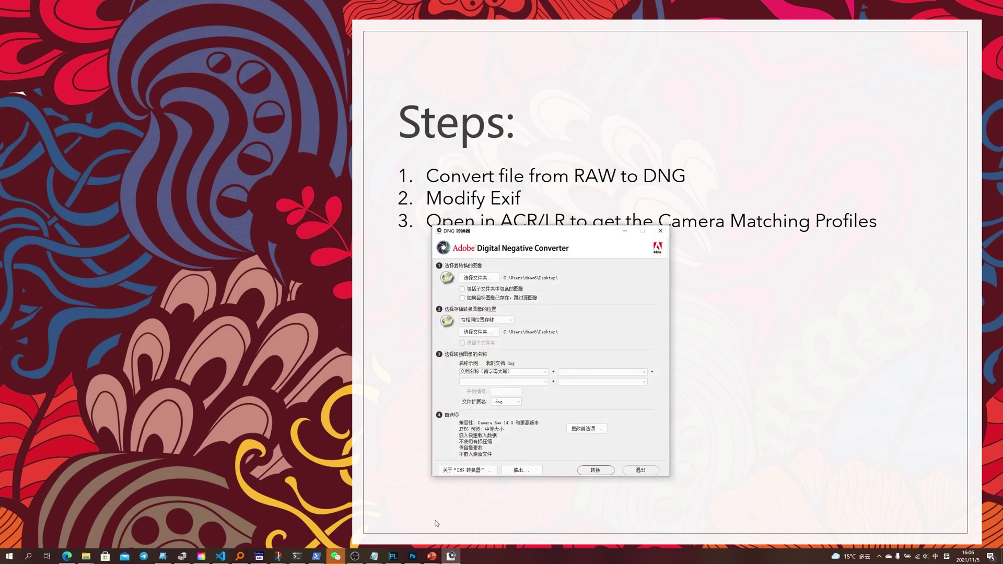
Step: Open DSC00728.dng from the desktop in Photoshop, cancel Camera Raw, and return to the desktop
{"action": "key", "text": "super+d"}
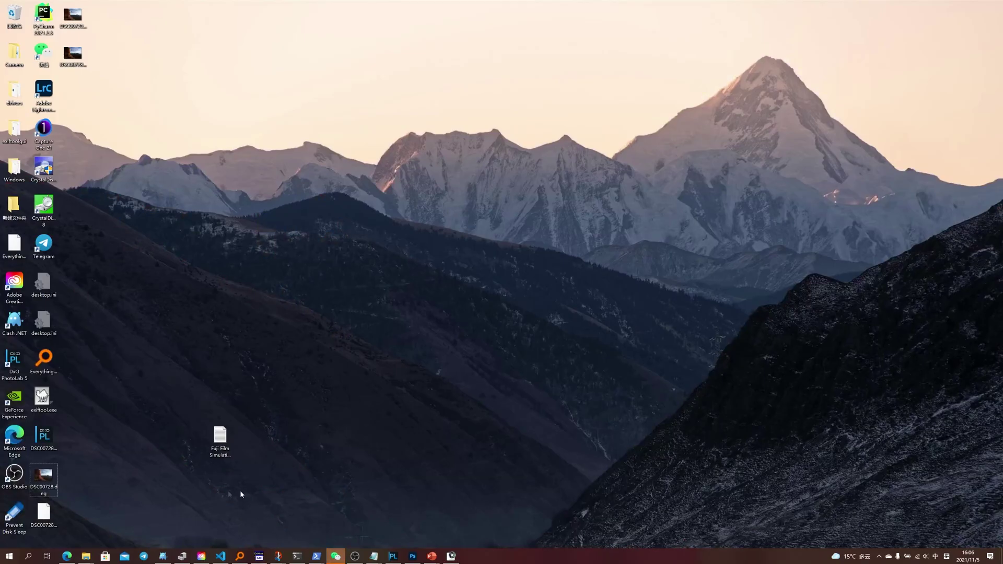
{"action": "double_click", "coordinate": [42, 477]}
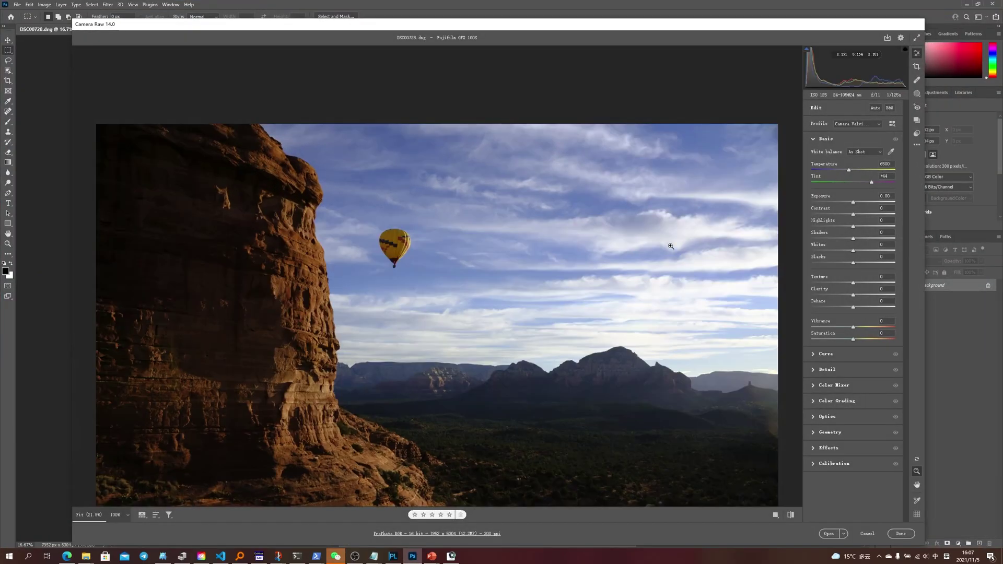
{"action": "left_click", "coordinate": [867, 534]}
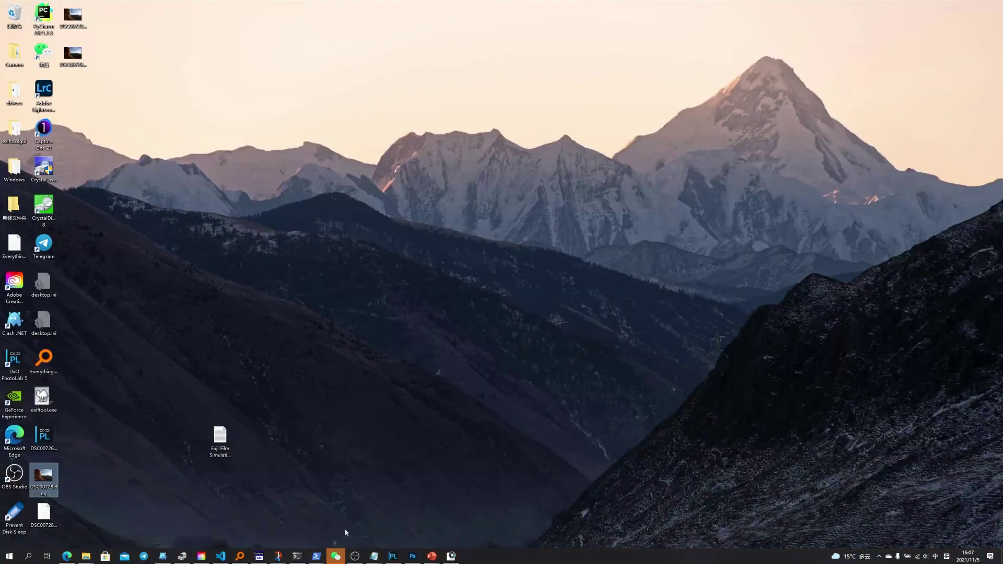
{"action": "left_click", "coordinate": [312, 484]}
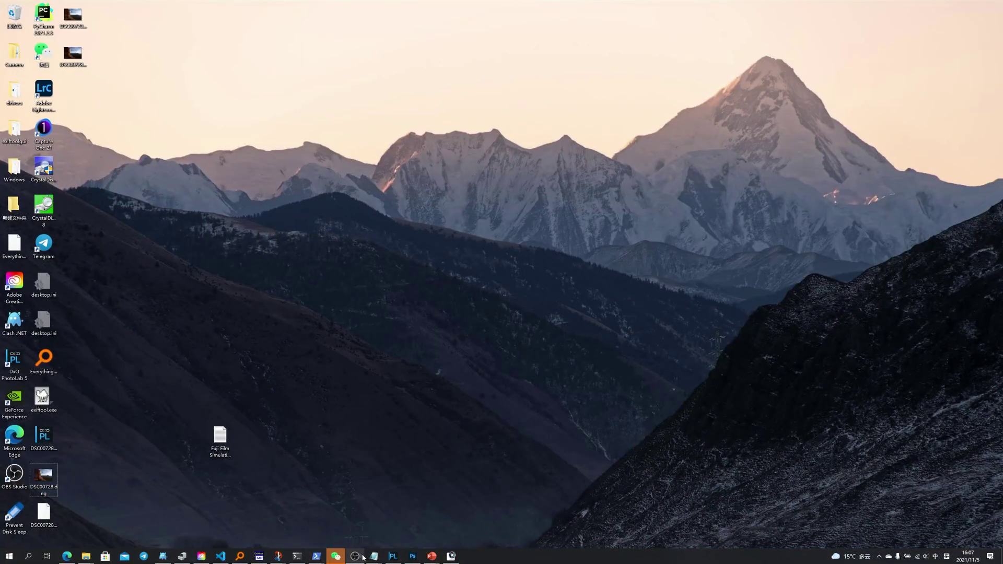
{"action": "key", "text": "shift"}
Step: Open a PowerShell window in the Desktop folder and move it toward the screen centre
{"action": "right_click", "coordinate": [134, 399]}
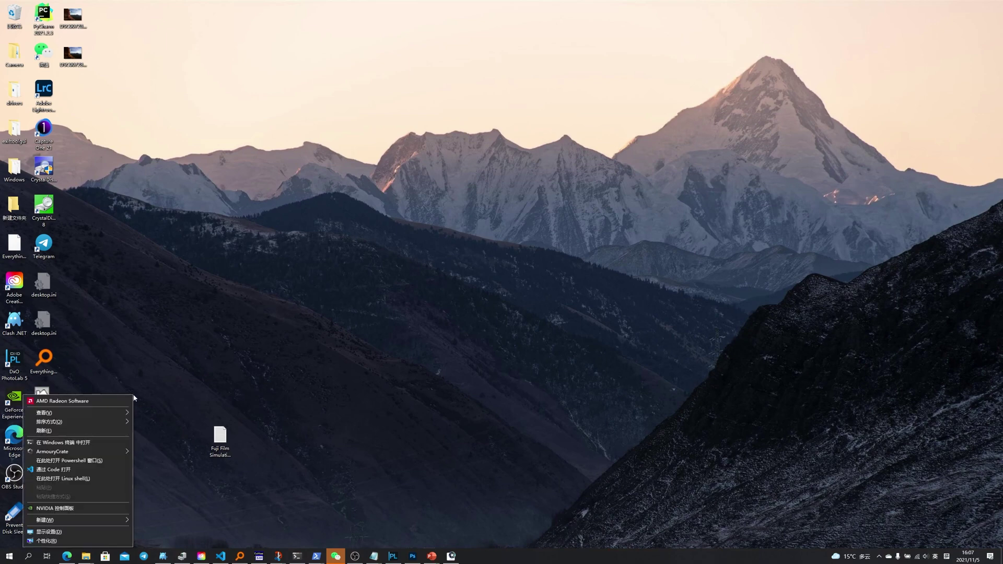
{"action": "left_click", "coordinate": [84, 461]}
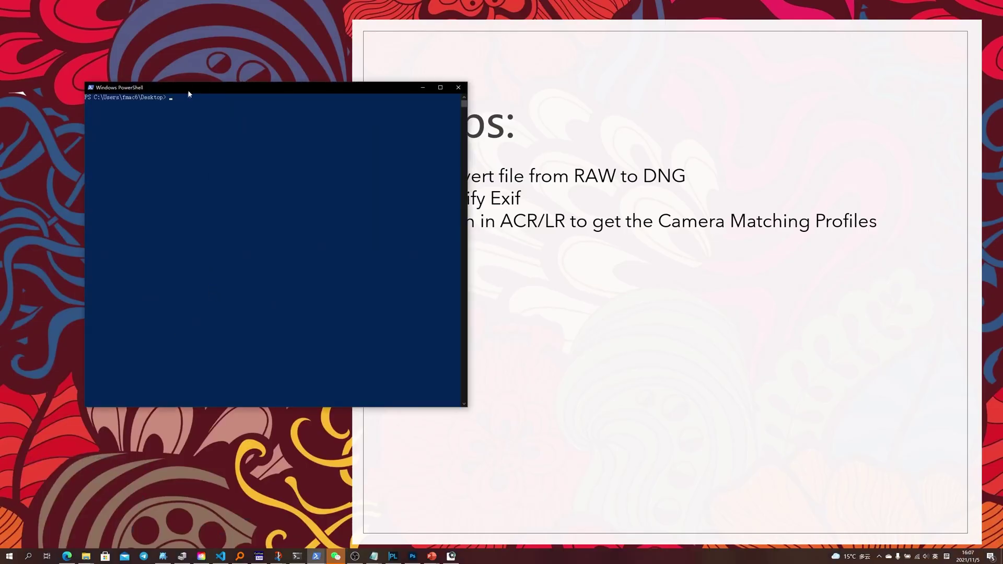
{"action": "left_click_drag", "start_coordinate": [187, 92], "coordinate": [365, 189]}
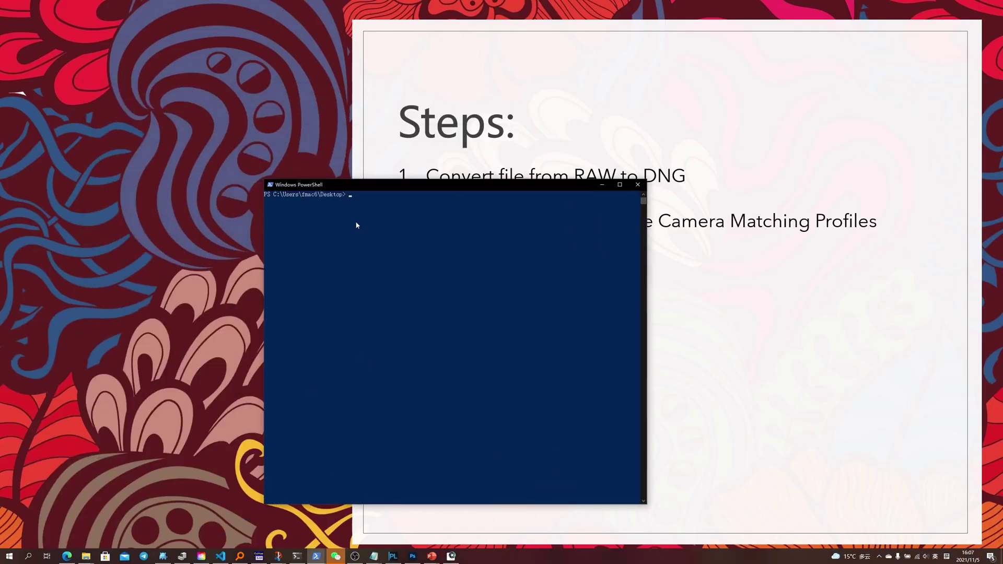
{"action": "key", "text": "super"}
{"action": "key", "text": "super"}
{"action": "mouse_move", "coordinate": [320, 558]}
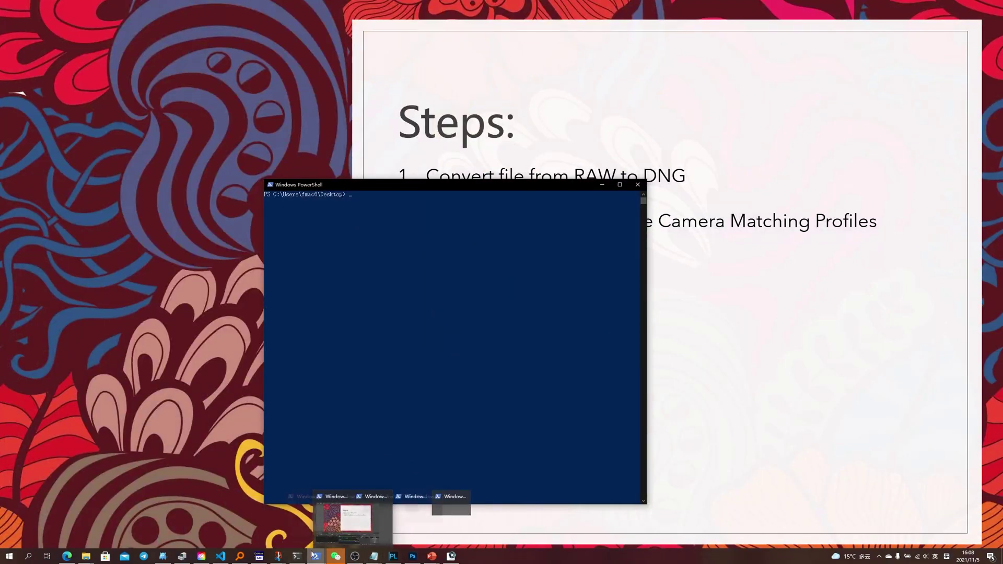
Step: Copy the exiftool command on line 4 of Fuji Film Simulation Guide.txt in VS Code
{"action": "left_click", "coordinate": [227, 559]}
{"action": "left_click_drag", "start_coordinate": [57, 70], "coordinate": [323, 70]}
{"action": "key", "text": "ctrl+c"}
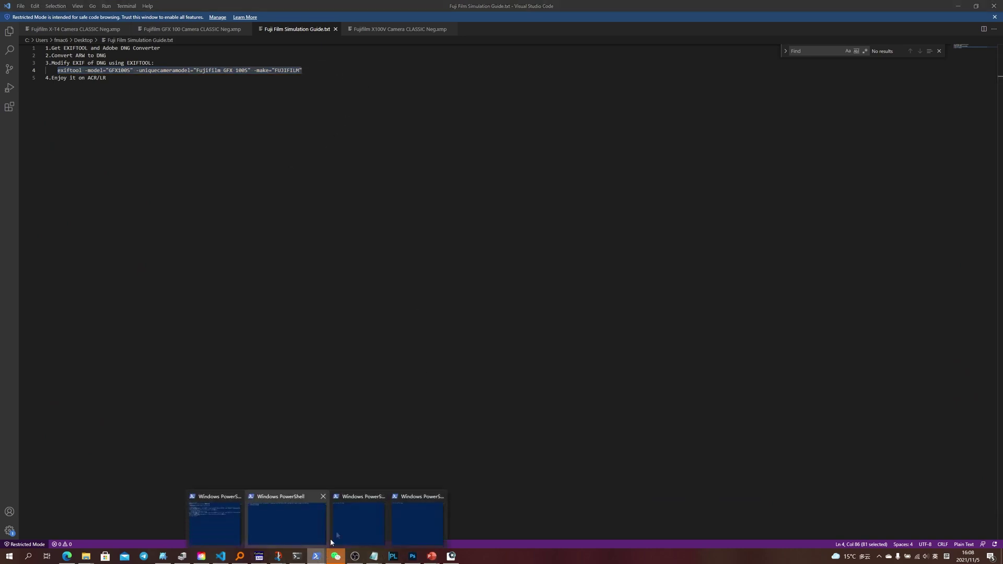
{"action": "left_click", "coordinate": [217, 520]}
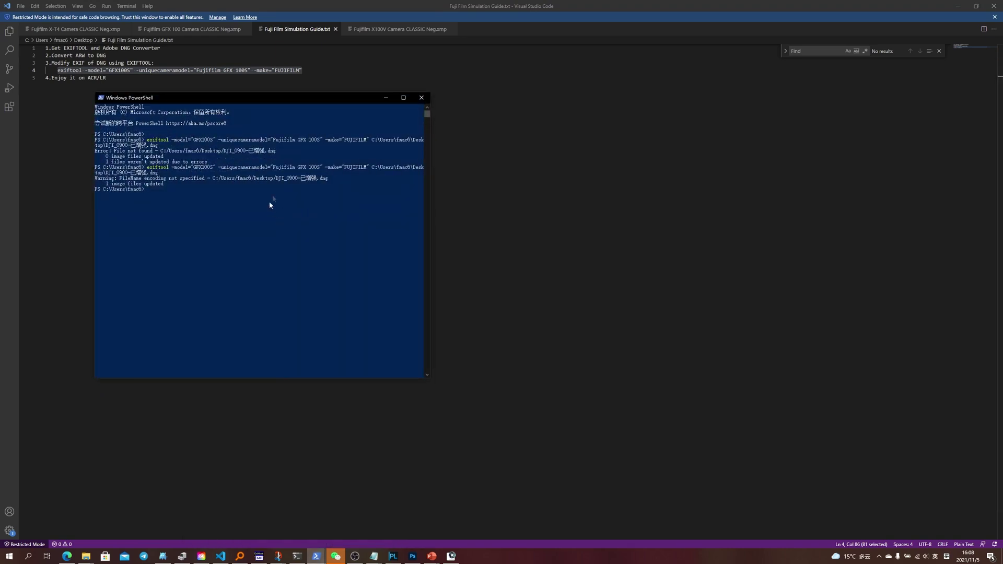
{"action": "left_click", "coordinate": [385, 99]}
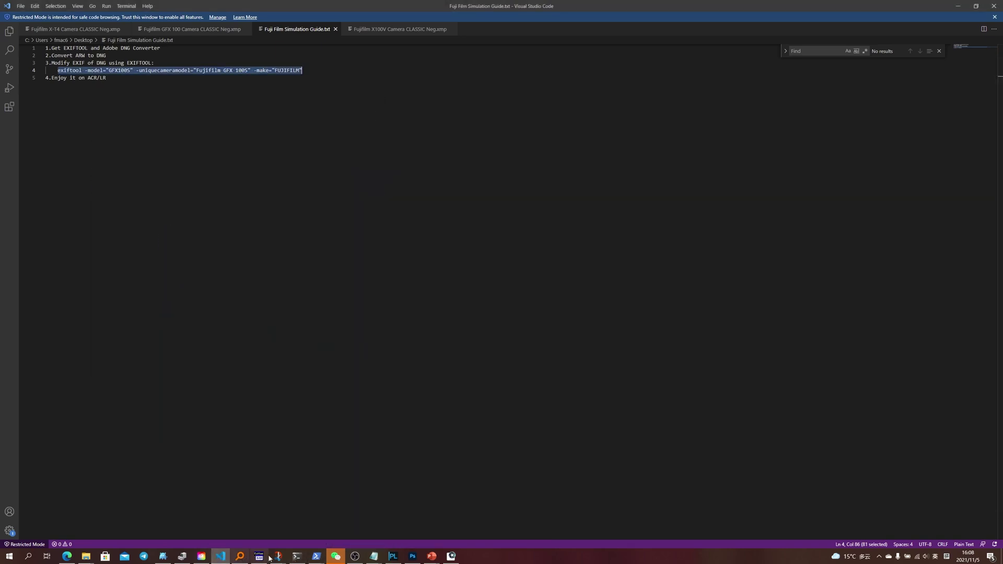
Step: Paste the exiftool command into the Desktop PowerShell console
{"action": "mouse_move", "coordinate": [316, 556]}
{"action": "left_click", "coordinate": [407, 522]}
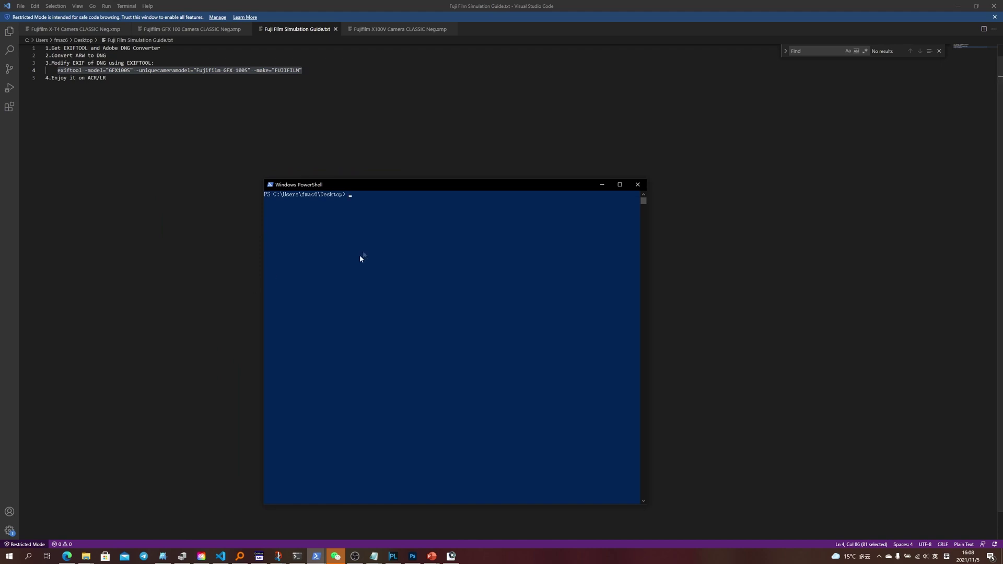
{"action": "key", "text": "ctrl+v"}
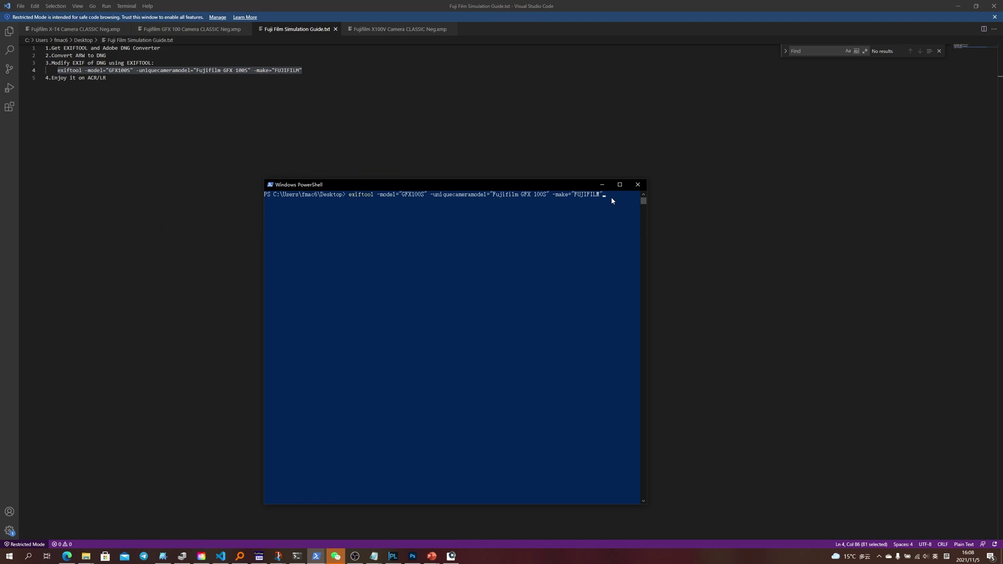
Step: Add the DSC00728.dng path to the command so exiftool retags it as a FUJIFILM GFX 100S
{"action": "key", "text": "super+d"}
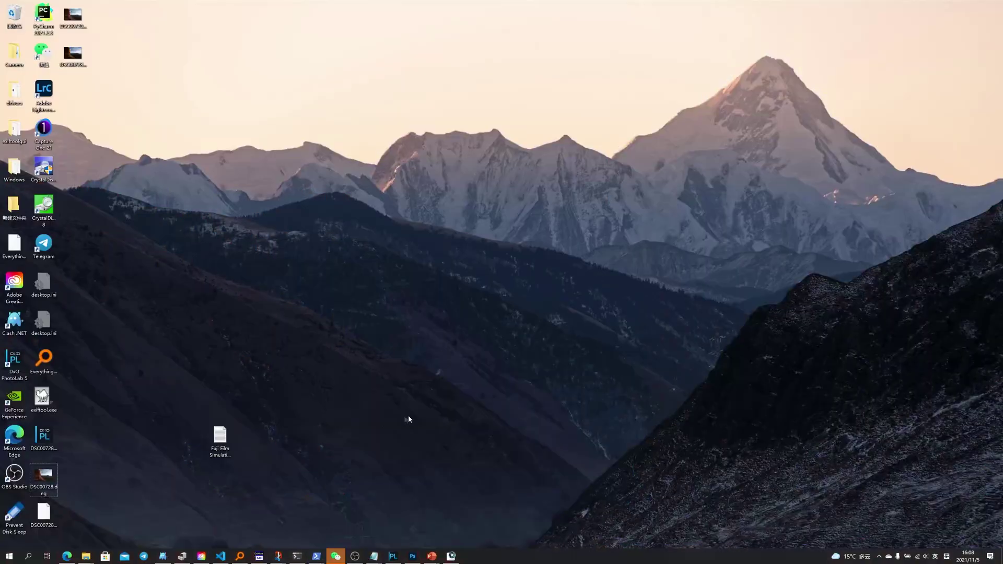
{"action": "left_click_drag", "start_coordinate": [43, 475], "coordinate": [229, 425]}
{"action": "key", "text": "super+Tab"}
{"action": "key", "text": "Right"}
{"action": "key", "text": "Left"}
{"action": "key", "text": "Return"}
{"action": "left_click_drag", "start_coordinate": [229, 426], "coordinate": [614, 198]}
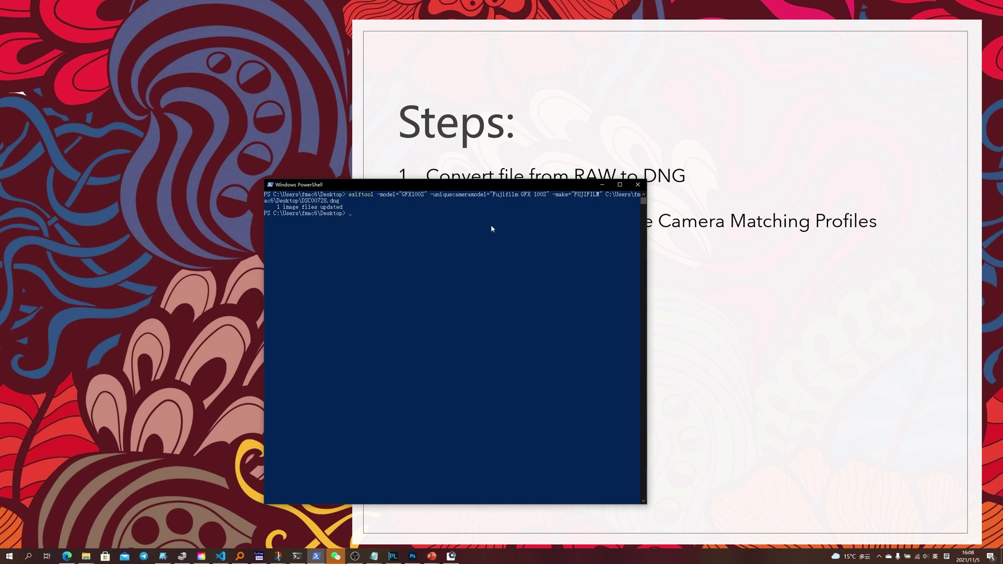
{"action": "key", "text": "super+d"}
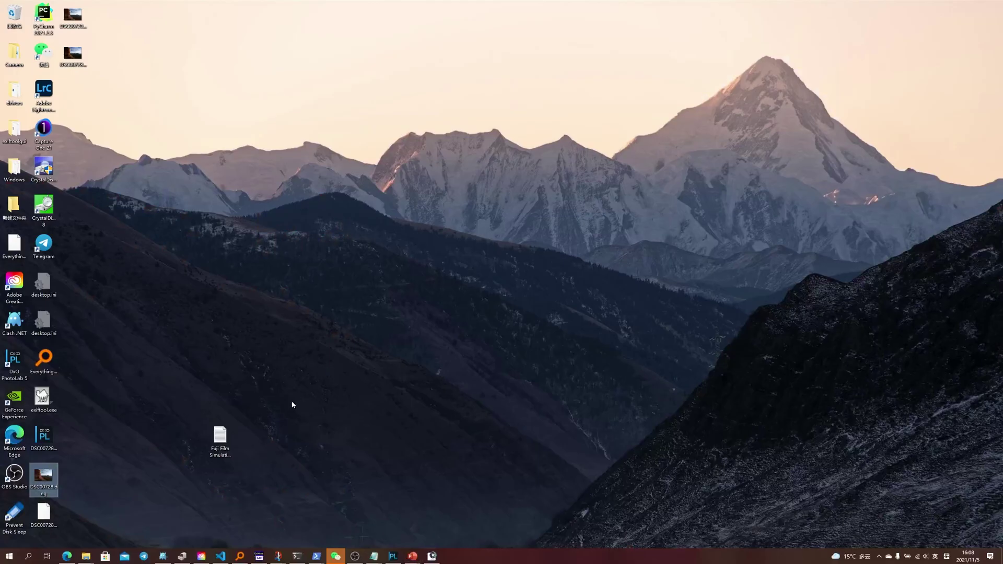
Step: Open the retagged DSC00728.dng in Camera Raw, where it shows as a Fujifilm GFX 100S
{"action": "double_click", "coordinate": [45, 477]}
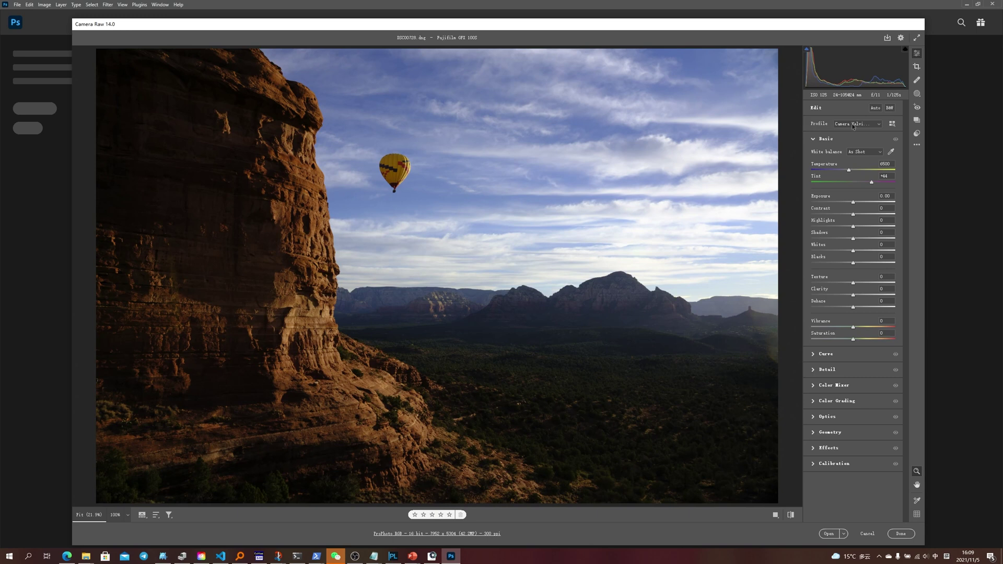
Step: Open the Profile Browser and expand the Camera Matching profile group
{"action": "left_click", "coordinate": [892, 124]}
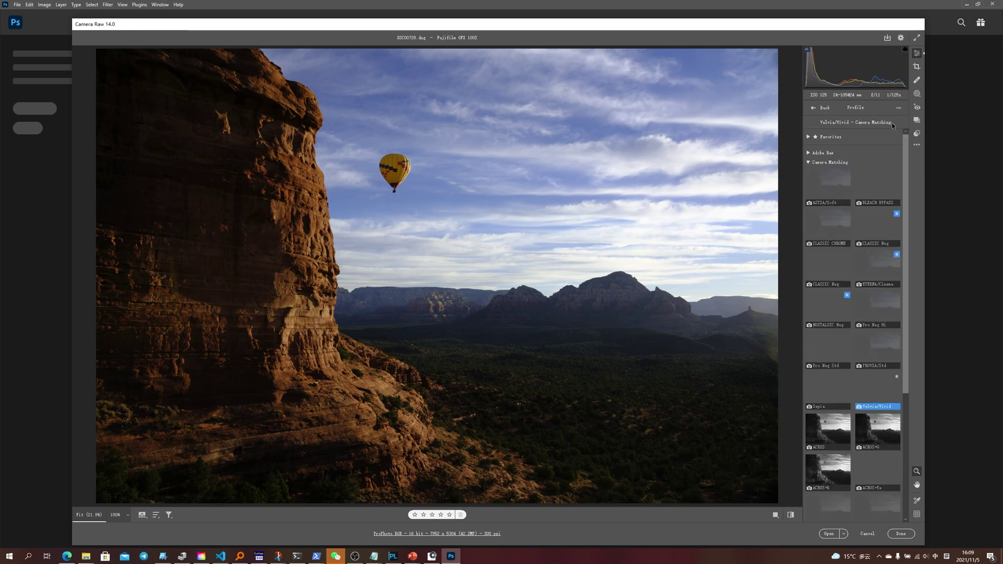
{"action": "left_click", "coordinate": [809, 163]}
{"action": "left_click", "coordinate": [809, 153]}
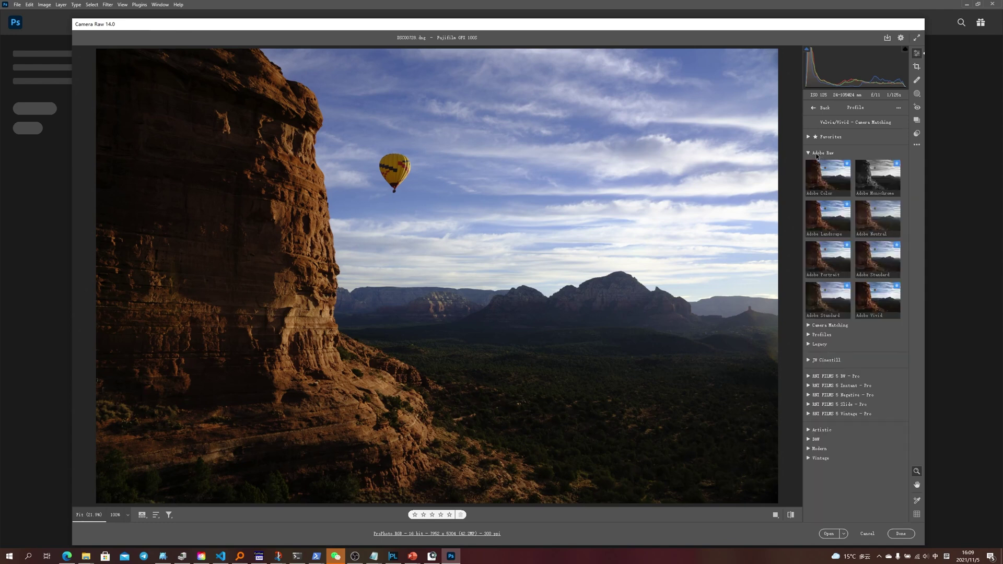
{"action": "left_click", "coordinate": [810, 153]}
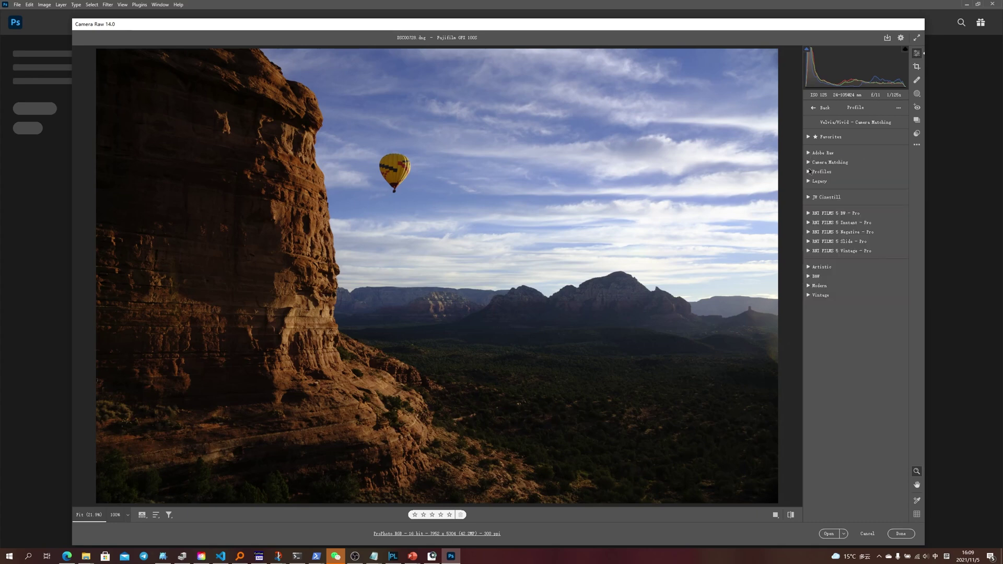
{"action": "left_click", "coordinate": [808, 162]}
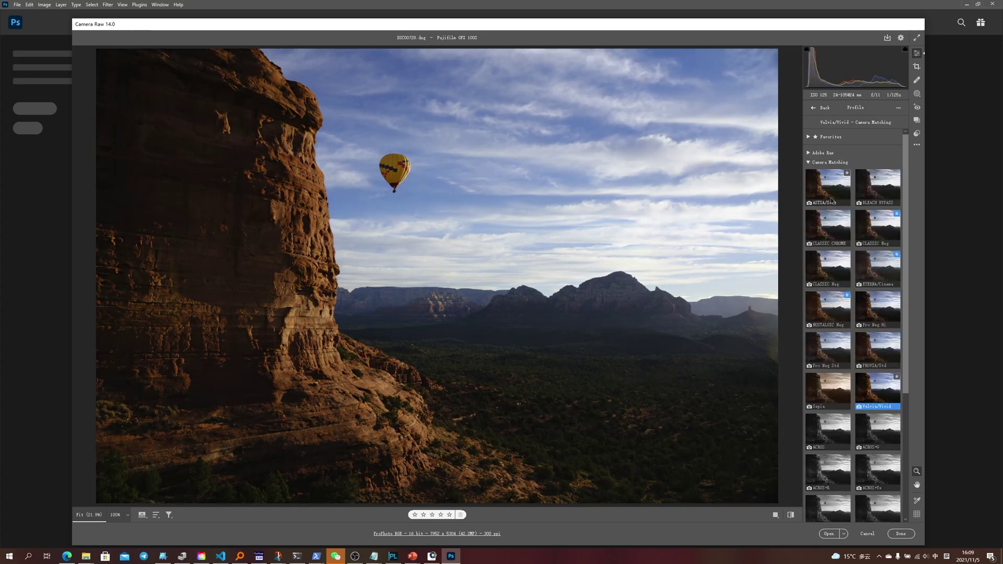
{"action": "scroll", "coordinate": [831, 313], "scroll_direction": "down", "scroll_amount": 4}
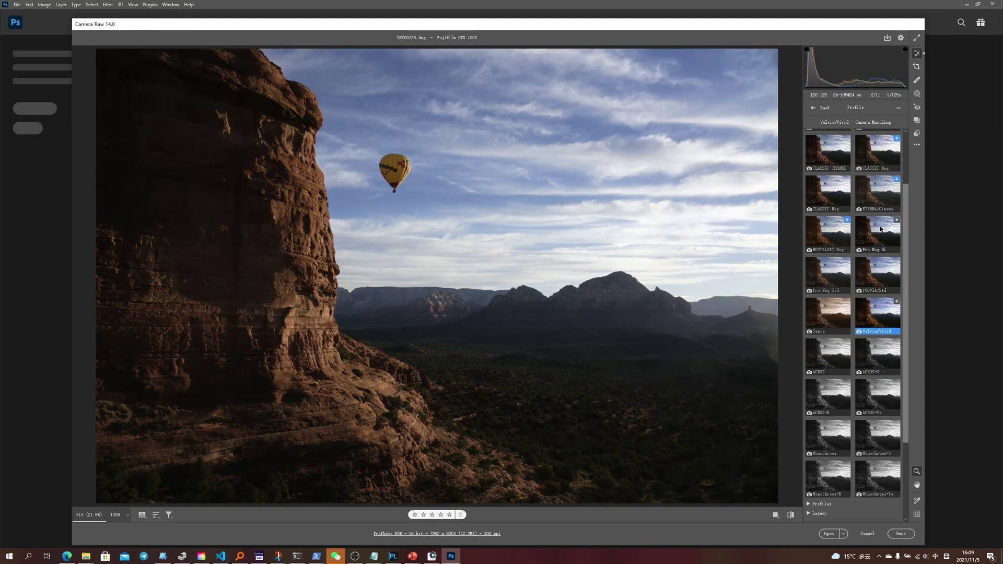
{"action": "scroll", "coordinate": [874, 235], "scroll_direction": "up", "scroll_amount": 1}
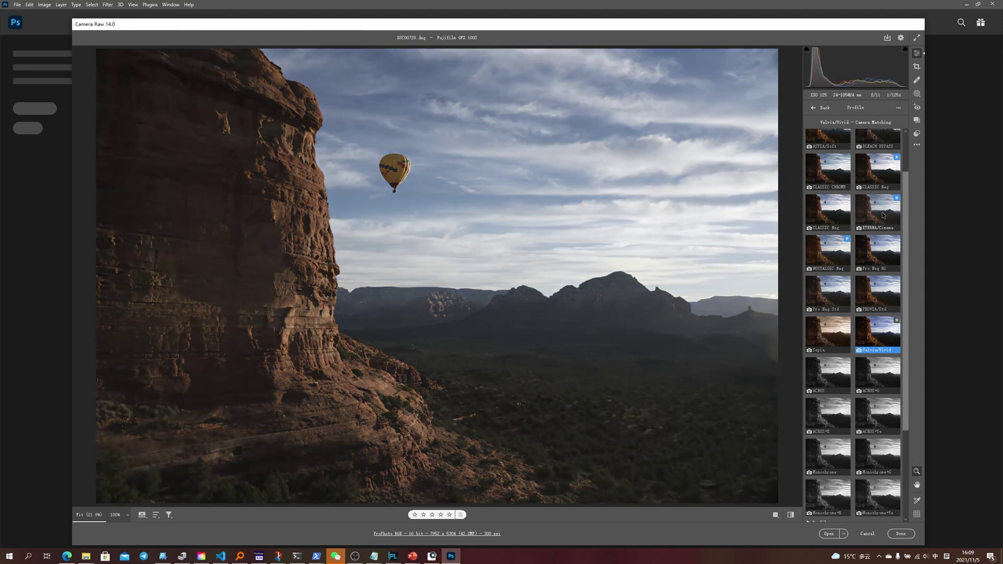
Step: Try ETERNA/Cinema, CLASSIC Neg, BLEACH BYPASS and ACROS+R, then apply Pro Neg Hi
{"action": "left_click", "coordinate": [883, 215]}
{"action": "scroll", "coordinate": [883, 216], "scroll_direction": "up", "scroll_amount": 1}
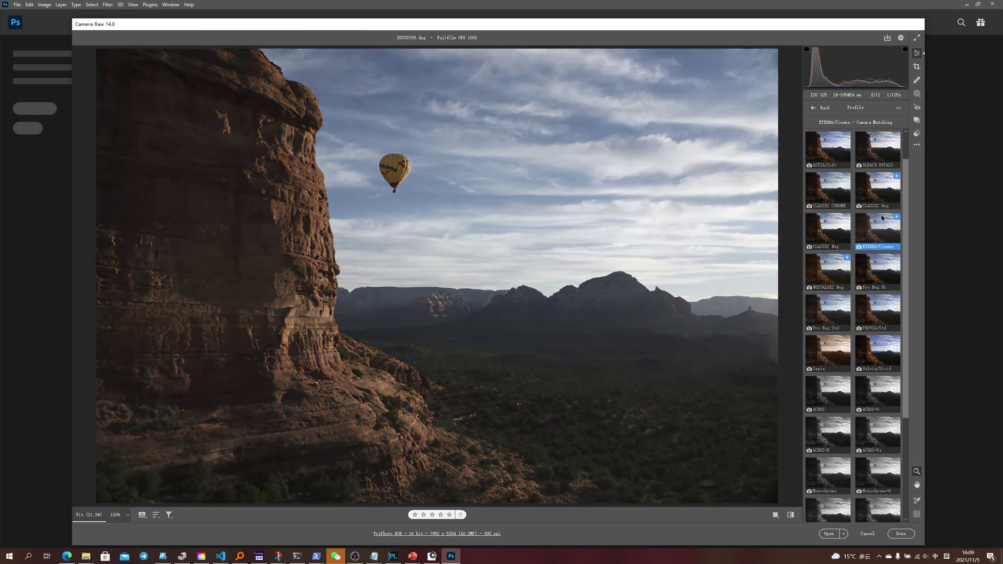
{"action": "left_click", "coordinate": [875, 185]}
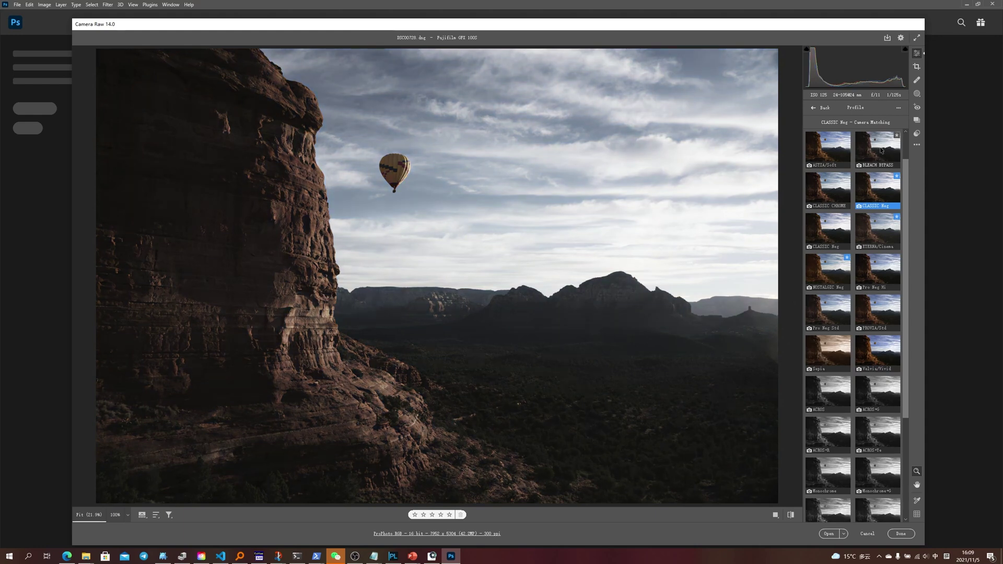
{"action": "left_click", "coordinate": [877, 149]}
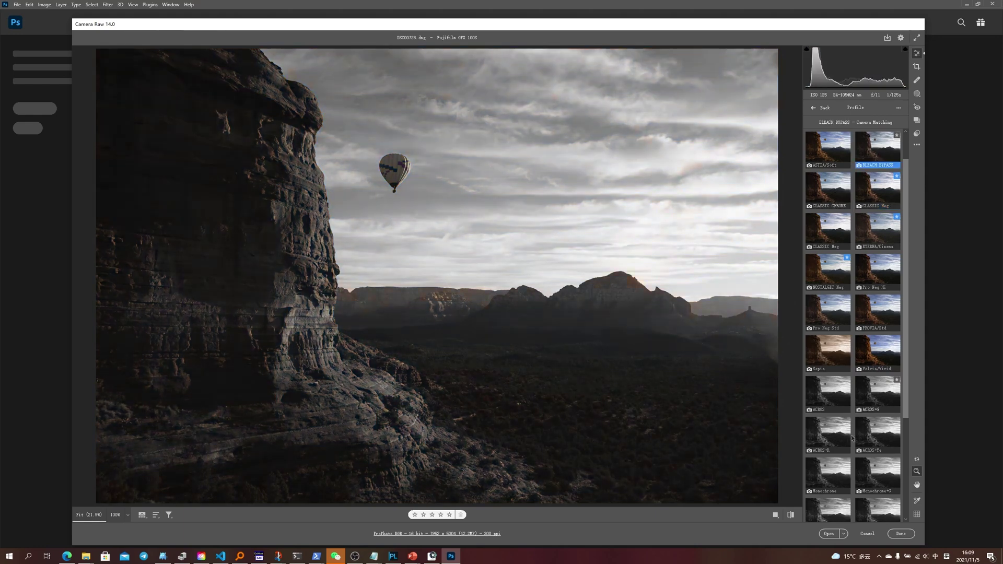
{"action": "left_click", "coordinate": [835, 435]}
{"action": "scroll", "coordinate": [834, 435], "scroll_direction": "down", "scroll_amount": 3}
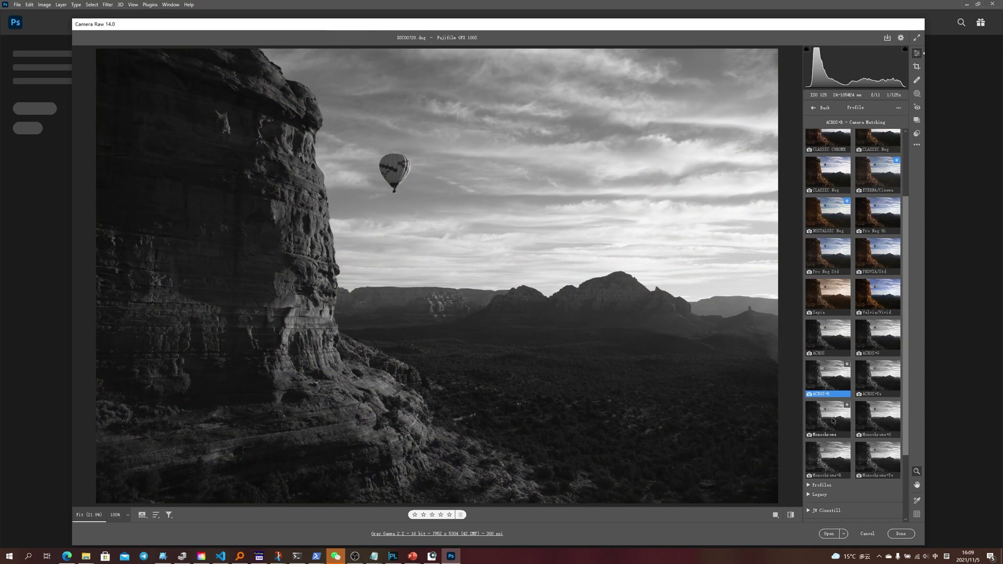
{"action": "scroll", "coordinate": [859, 334], "scroll_direction": "up", "scroll_amount": 4}
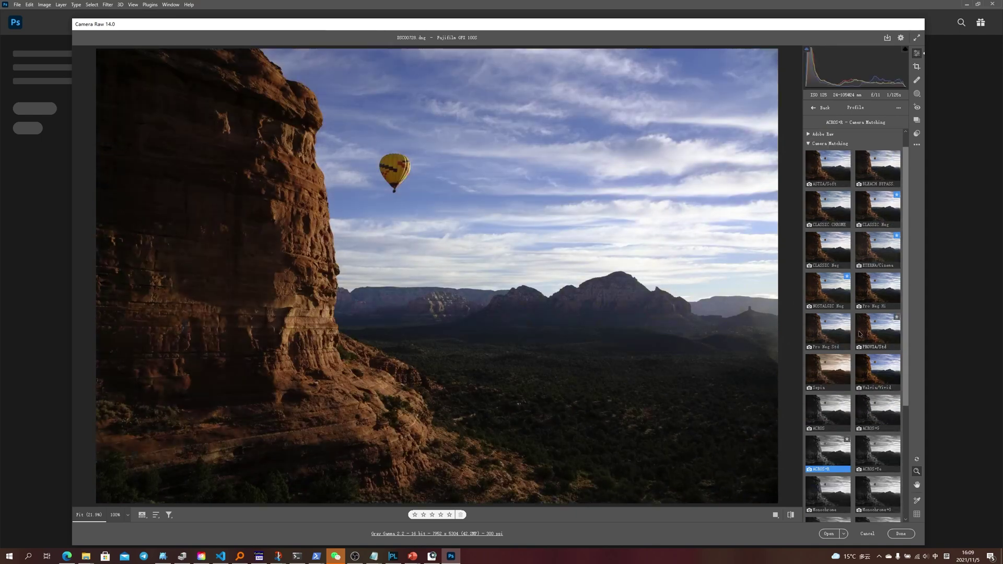
{"action": "left_click", "coordinate": [869, 298]}
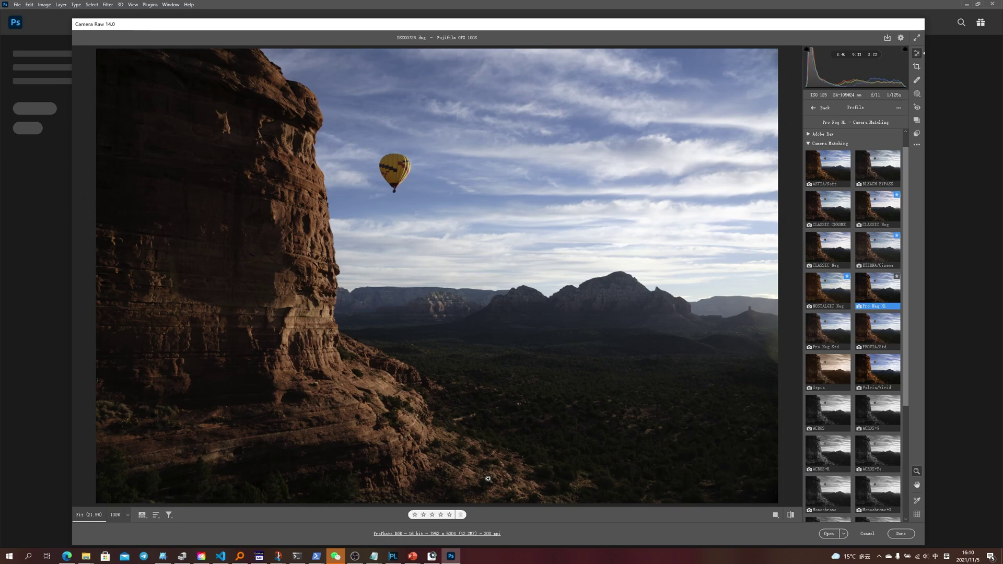
{"action": "key", "text": "super+d"}
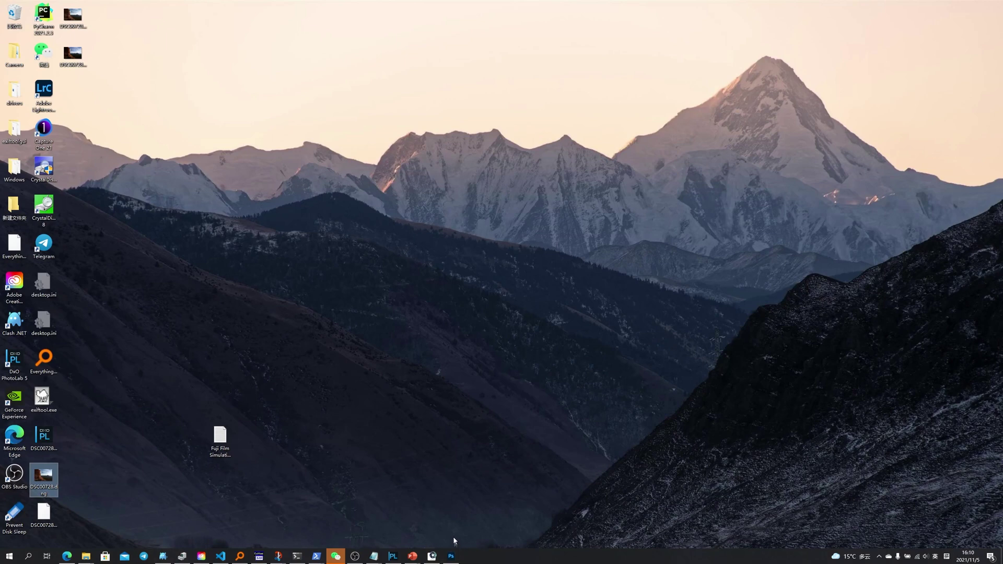
Step: Minimise the Adobe DNG Converter window to get back to Camera Raw
{"action": "left_click", "coordinate": [432, 557]}
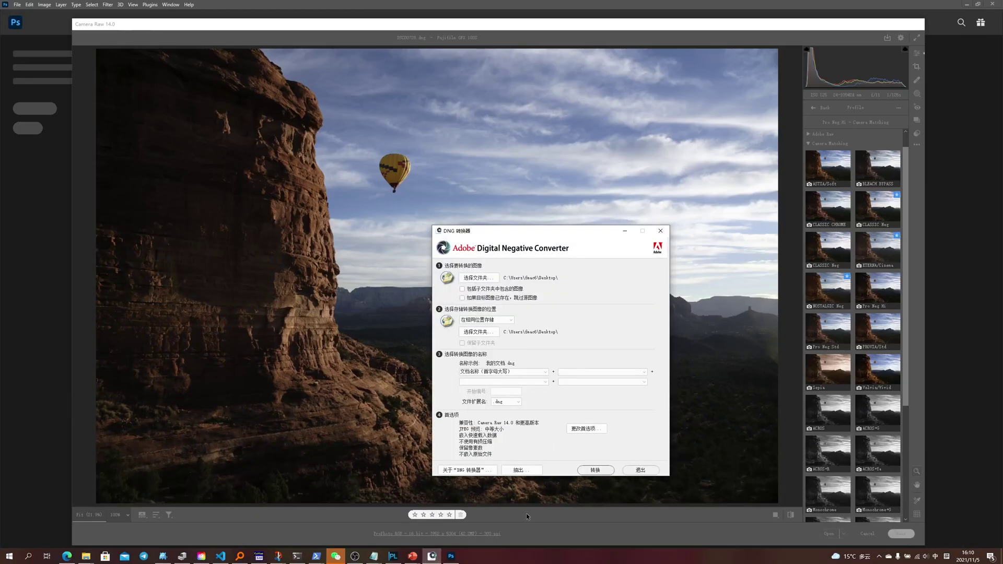
{"action": "left_click", "coordinate": [625, 230]}
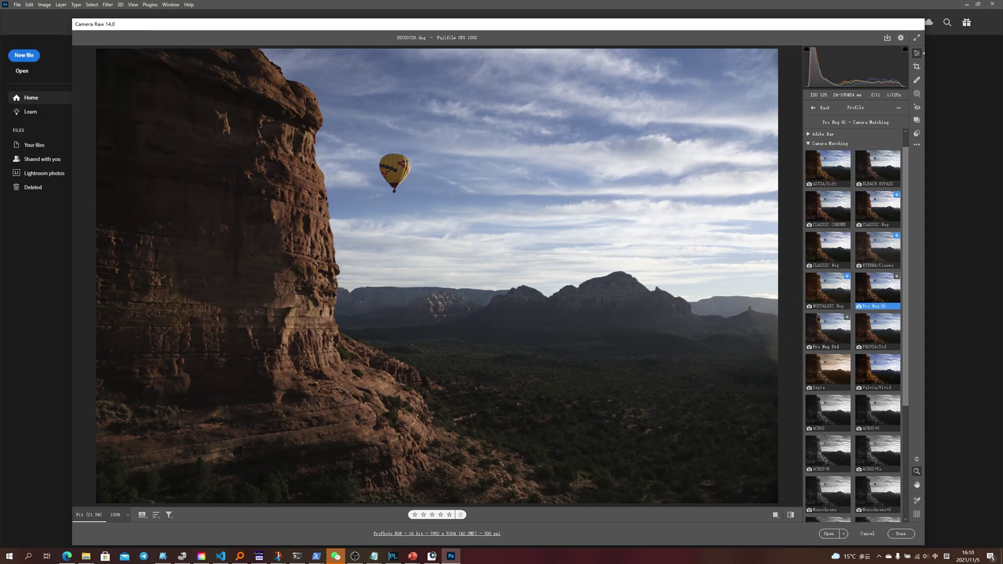
Step: Try ACROS+R and Sepia, then apply the PROVIA/Std Camera Matching profile
{"action": "scroll", "coordinate": [828, 425], "scroll_direction": "down", "scroll_amount": 1}
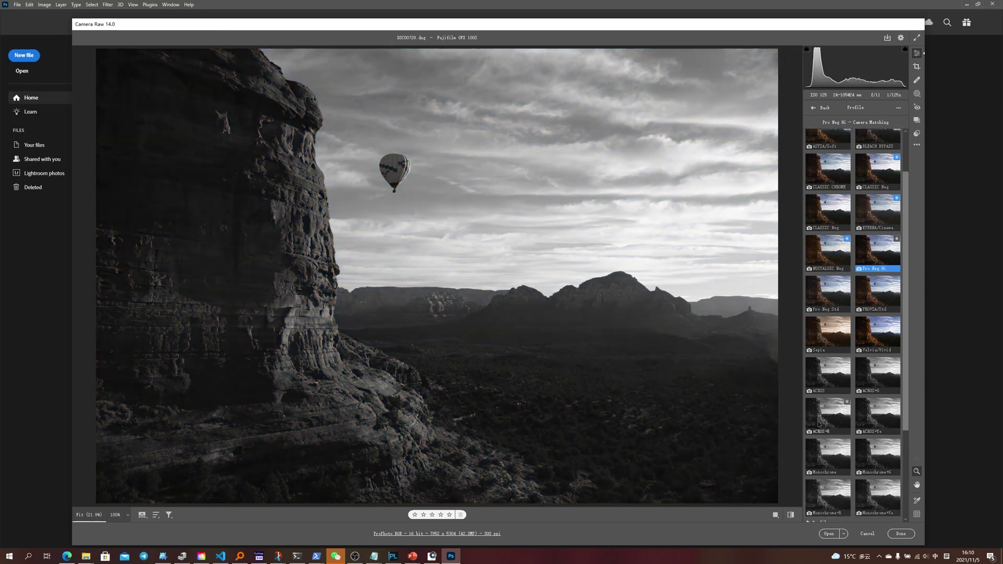
{"action": "left_click", "coordinate": [828, 425]}
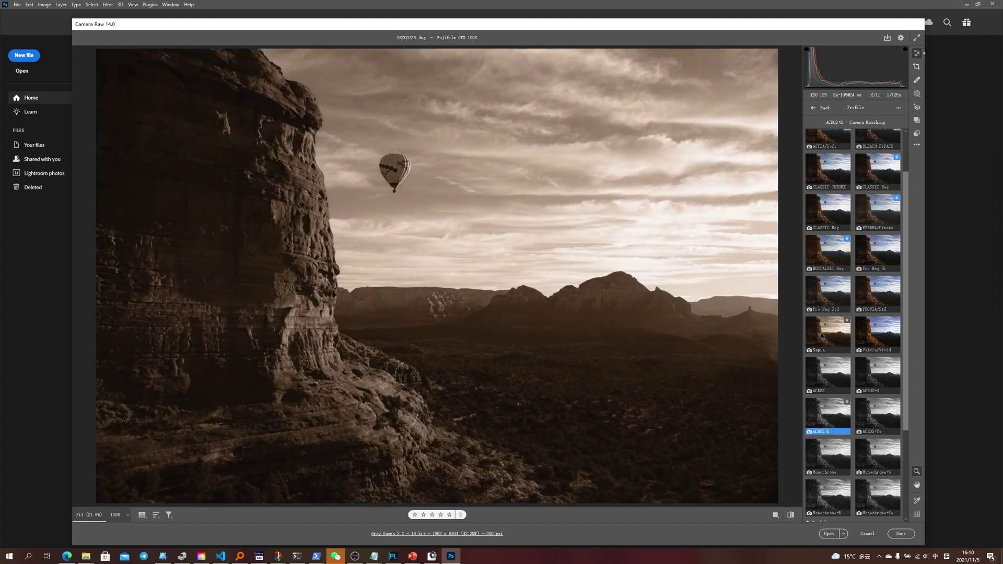
{"action": "left_click", "coordinate": [821, 334]}
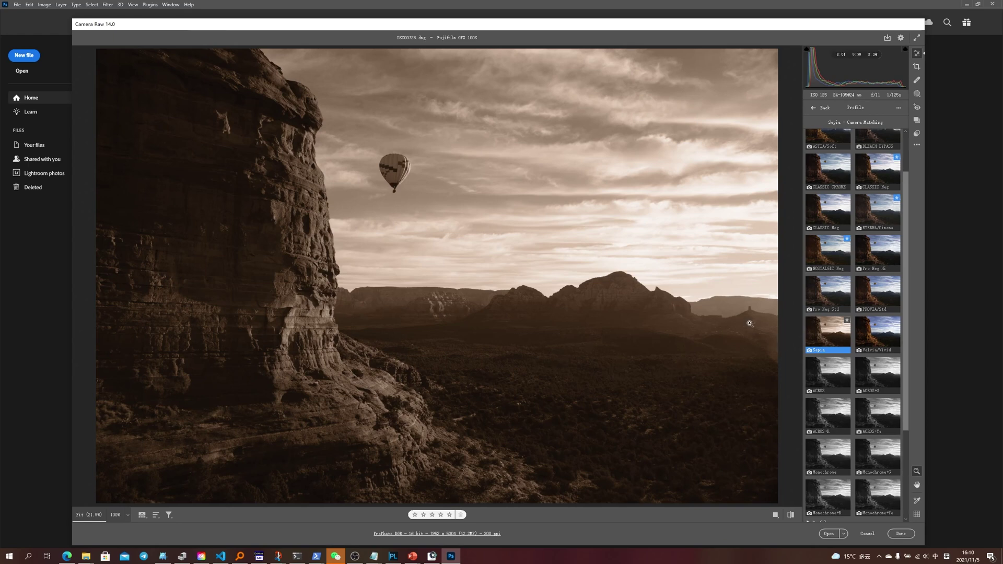
{"action": "left_click", "coordinate": [880, 283]}
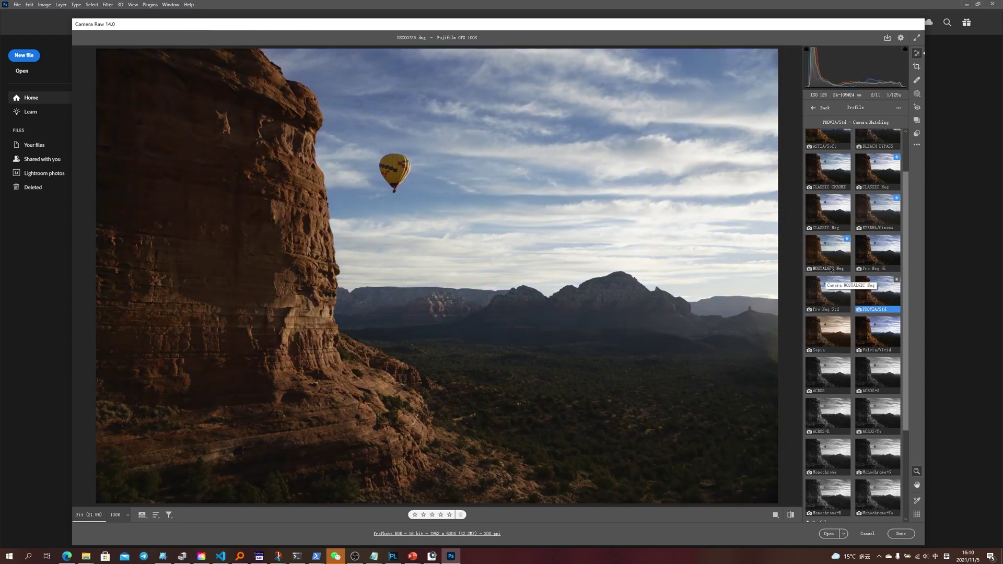
{"action": "scroll", "coordinate": [857, 256], "scroll_direction": "up", "scroll_amount": 2}
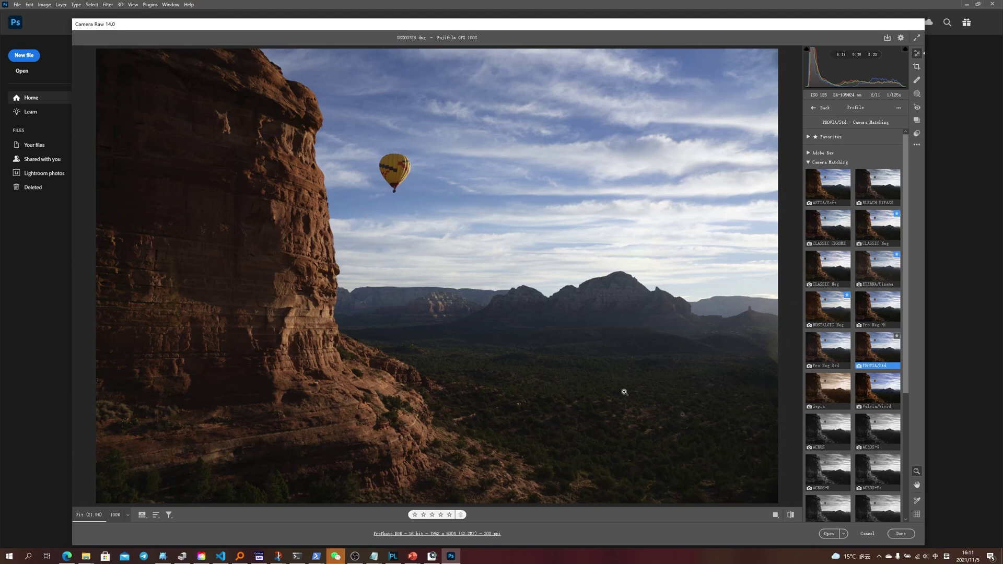
{"action": "scroll", "coordinate": [854, 388], "scroll_direction": "down", "scroll_amount": 2}
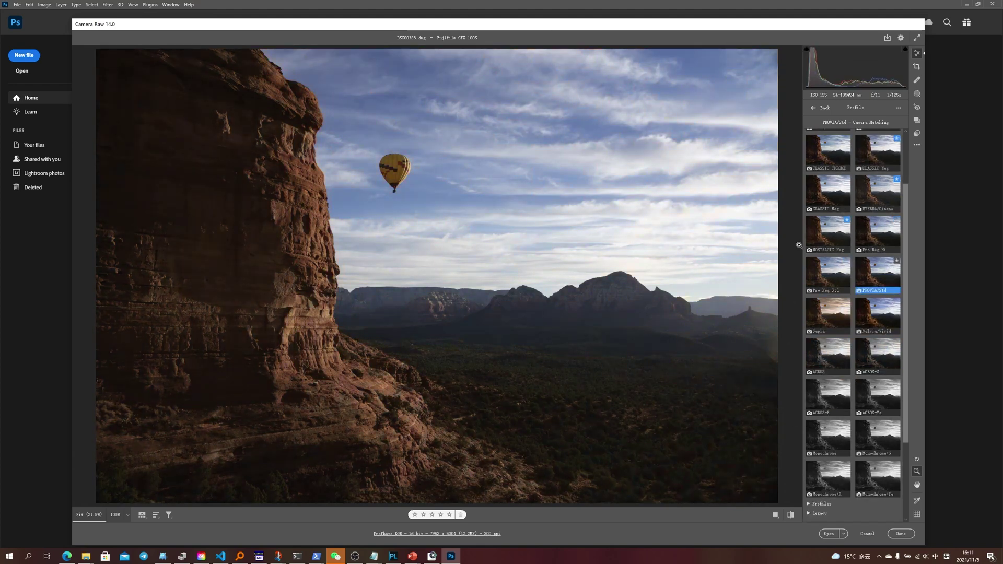
{"action": "scroll", "coordinate": [883, 294], "scroll_direction": "up", "scroll_amount": 2}
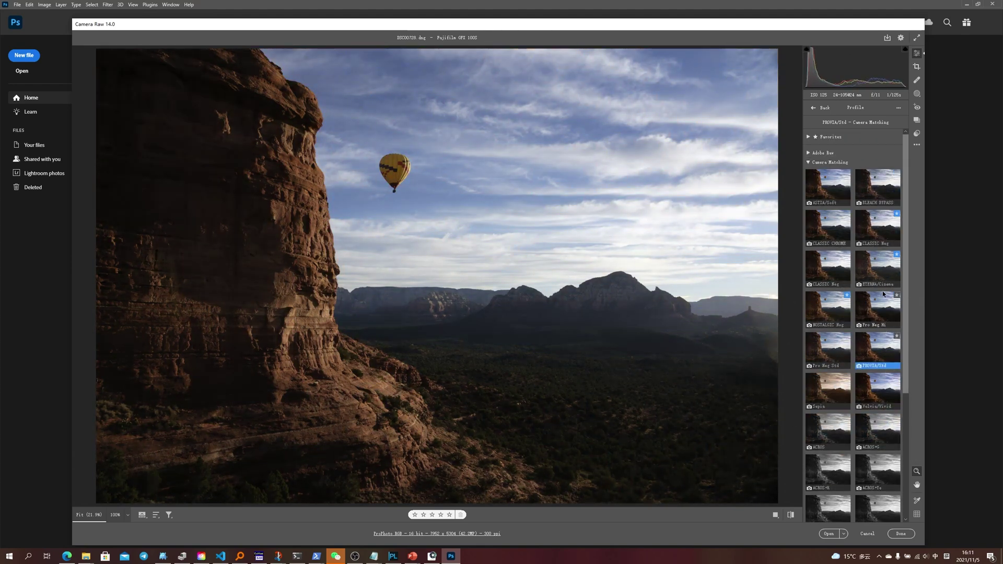